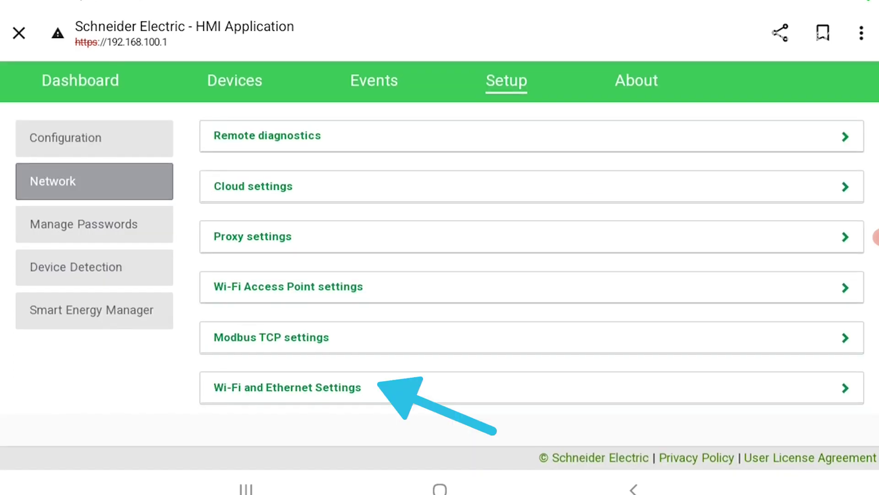
Step: Expand the gateway's Wi-Fi and Ethernet settings and switch LAN DHCP off
left_click(288, 387)
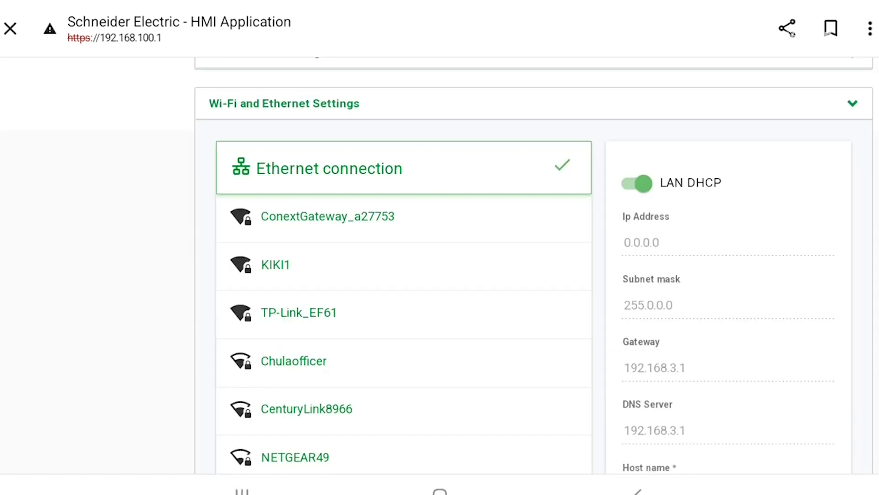
left_click(637, 183)
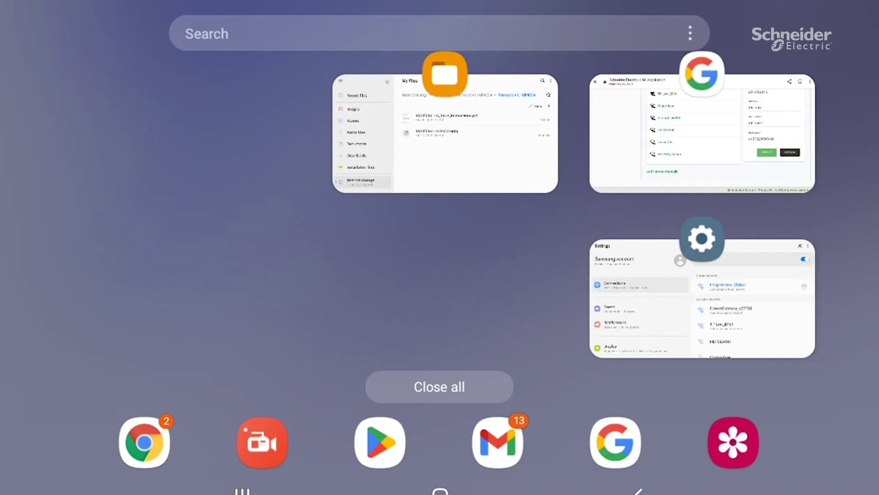
Step: Leave Insight Local for the tablet's recent-apps screen
left_click(702, 299)
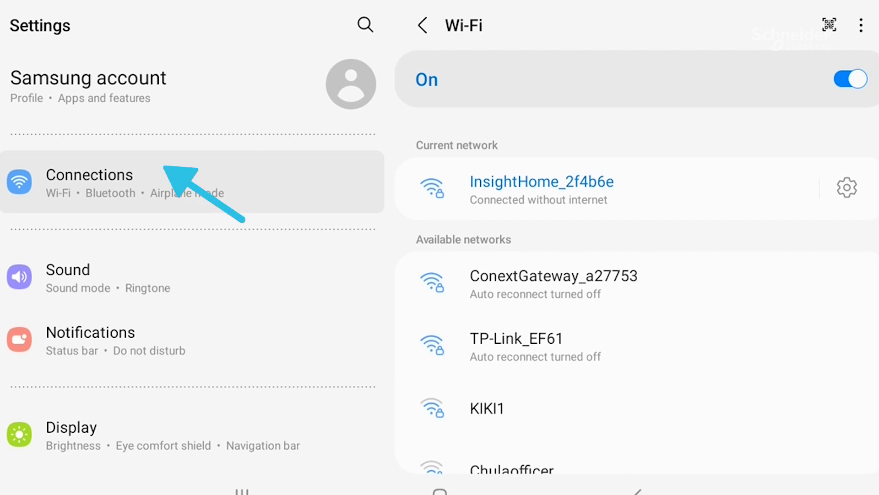
Step: Turn the tablet's Wi-Fi off and reach Connections > More connection settings > Ethernet
left_click(850, 80)
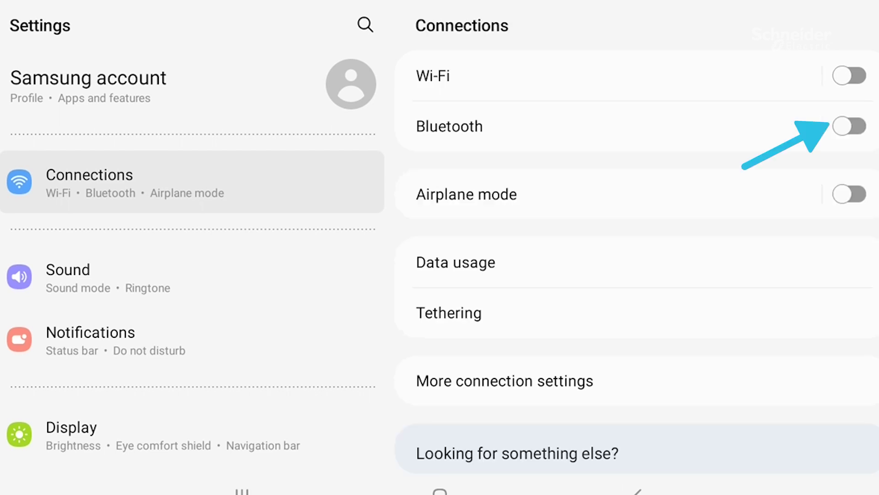
left_click(504, 381)
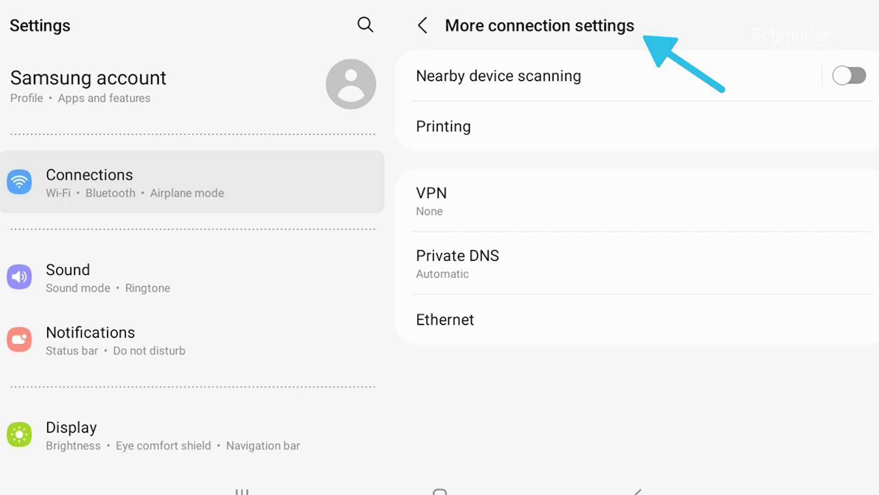
left_click(445, 319)
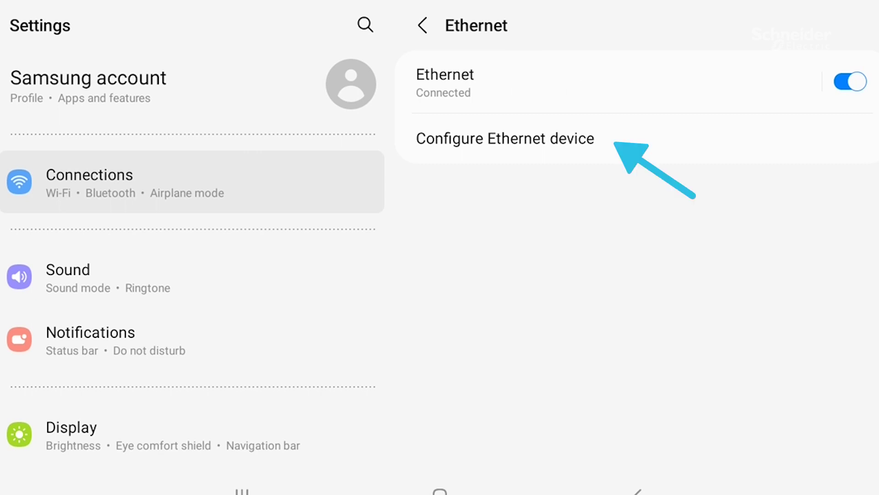
Step: Set the Ethernet device to Static IP 192.168.3.2, then toggle Ethernet off and on to reconnect
left_click(505, 139)
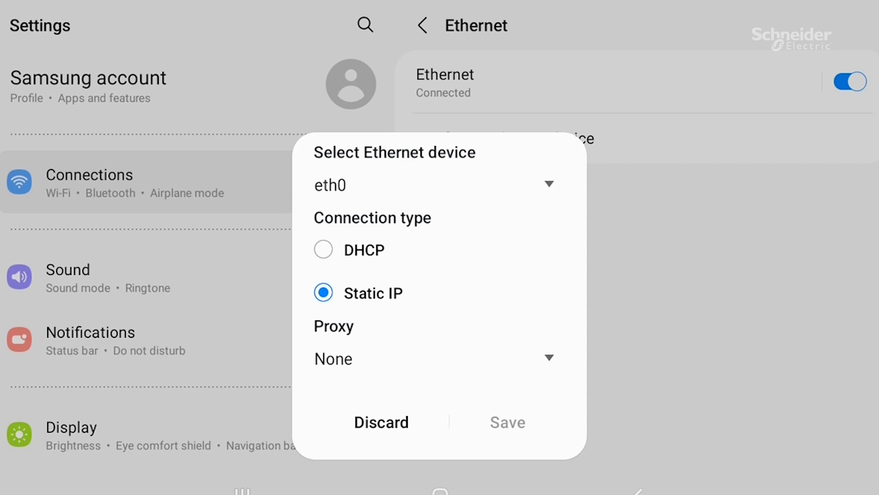
left_click(382, 422)
left_click(850, 81)
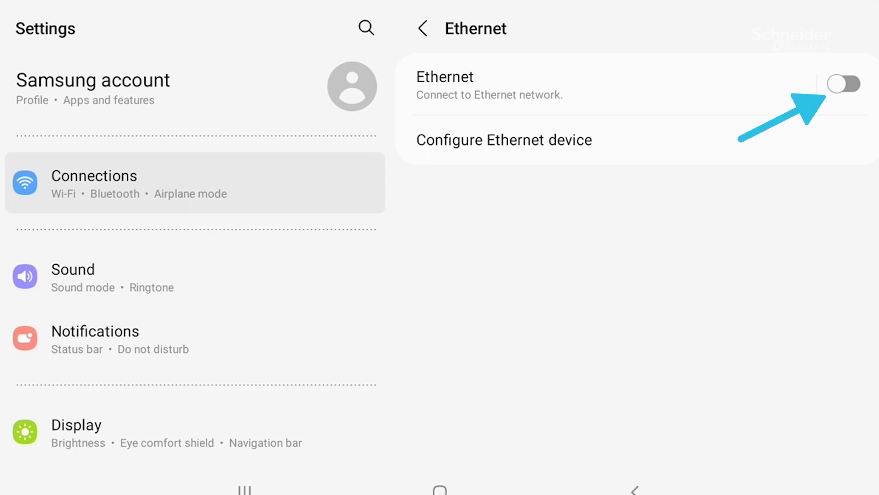
left_click(843, 83)
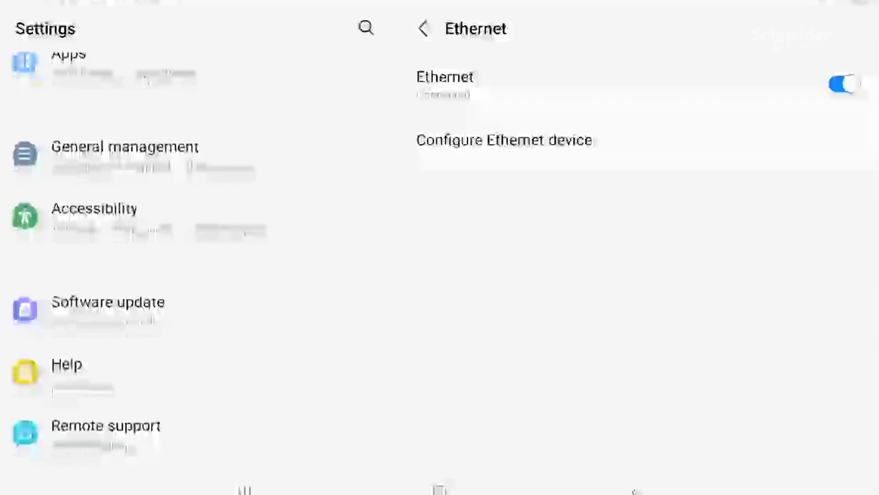
scroll(193, 275, "down", 2)
Step: Go to About tablet > Software information
left_click(93, 423)
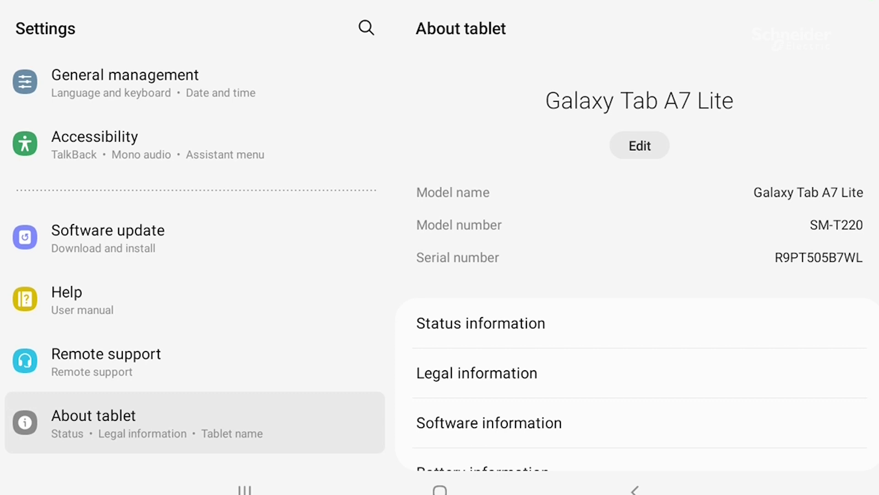
scroll(639, 344, "down", 2)
left_click(489, 311)
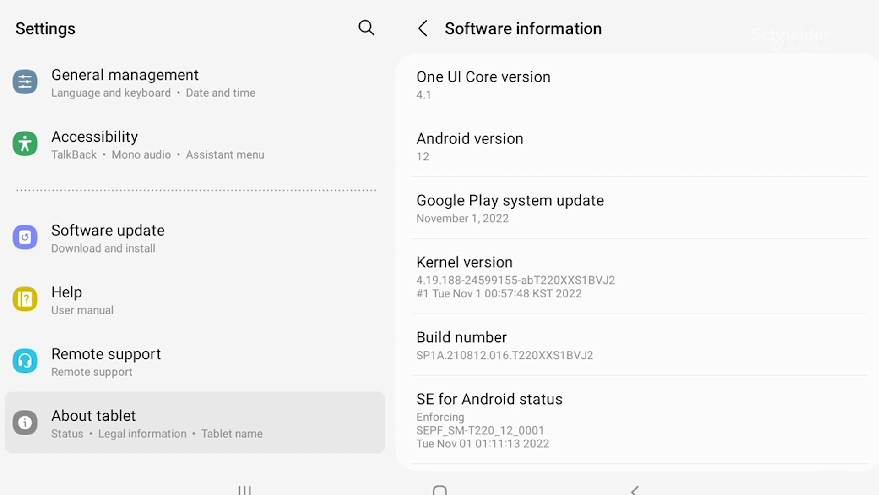
Step: Tap Build number repeatedly to unlock developer mode, then enter Developer options
left_click(462, 345)
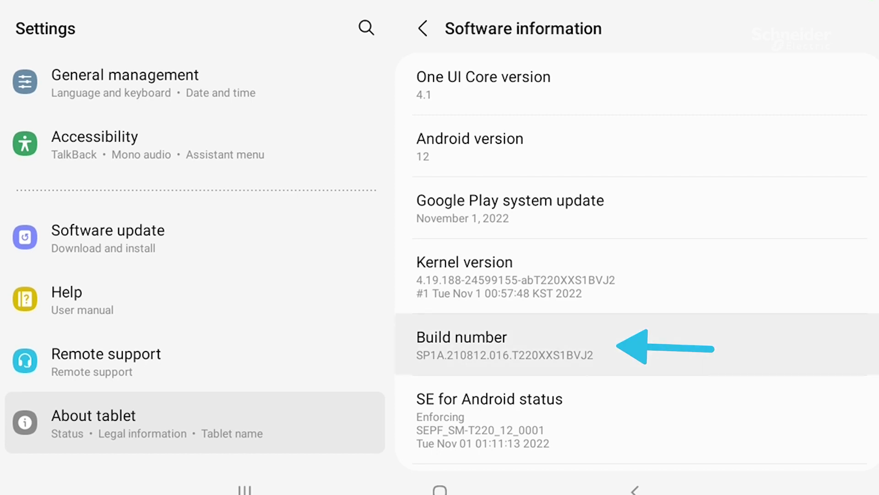
left_click(462, 345)
left_click(462, 345)
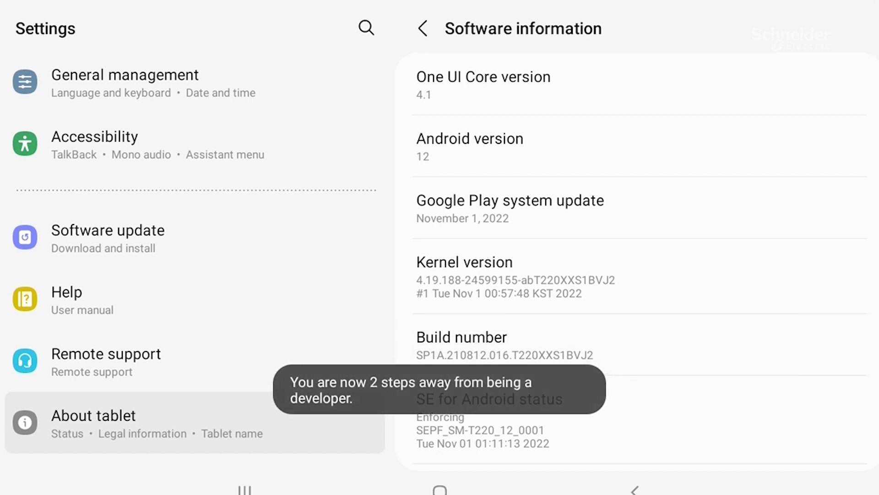
left_click(462, 344)
left_click(462, 344)
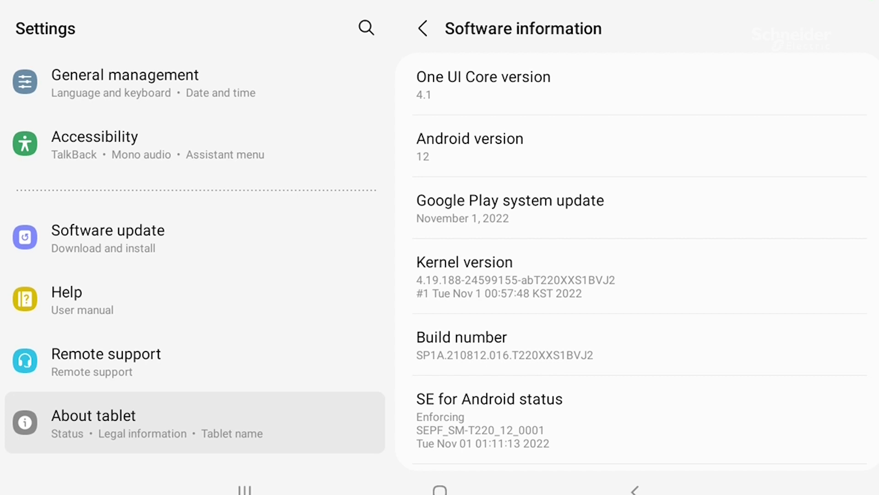
scroll(192, 275, "down", 1)
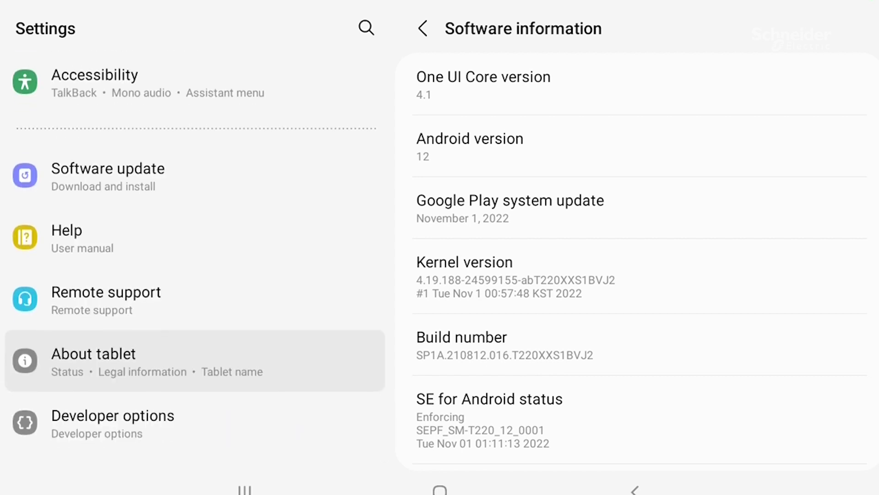
left_click(113, 424)
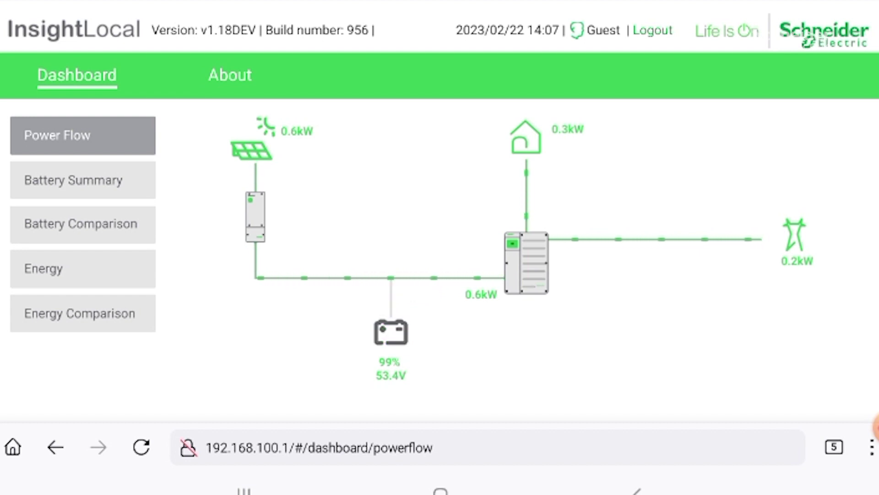
Step: View the live Power Flow dashboard as Guest at 192.168.100.1
left_click(874, 427)
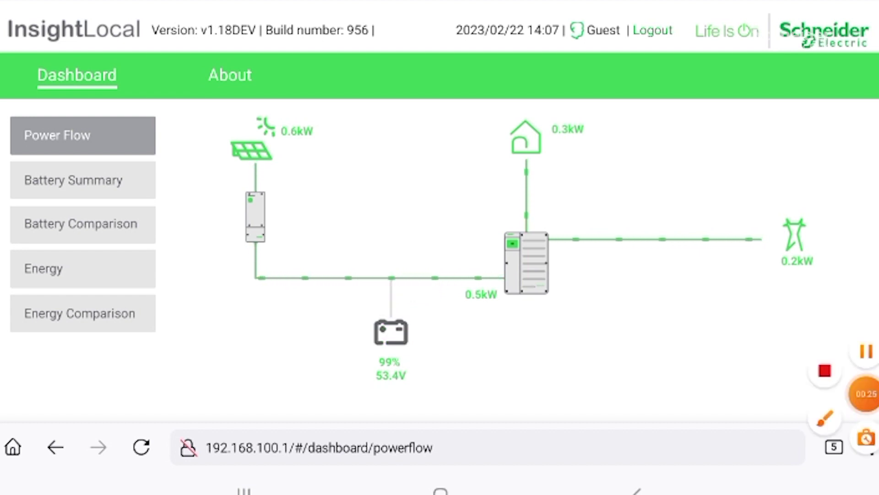